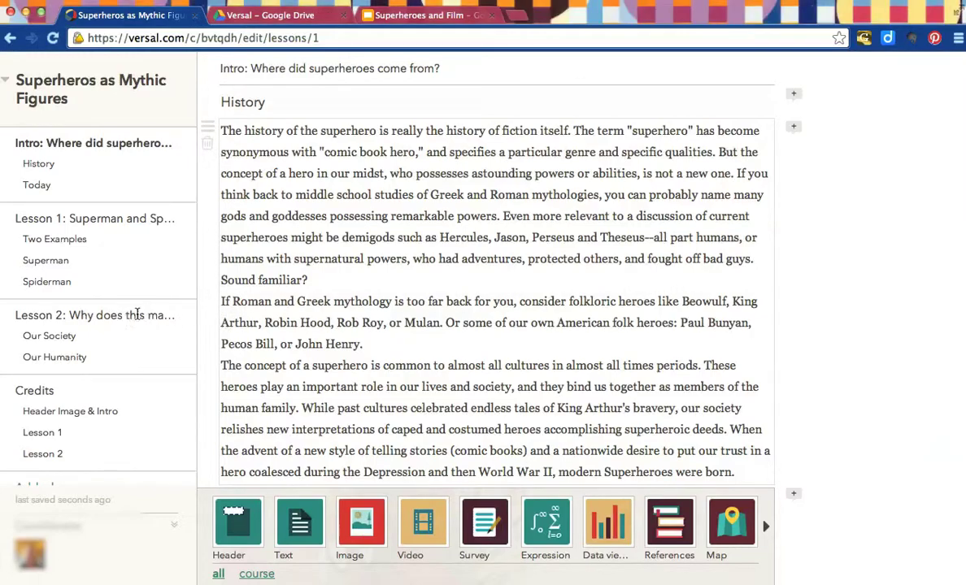
Step: Open the Lesson 2 page and page the component tray right to reveal the Google Docs gadget
click(99, 316)
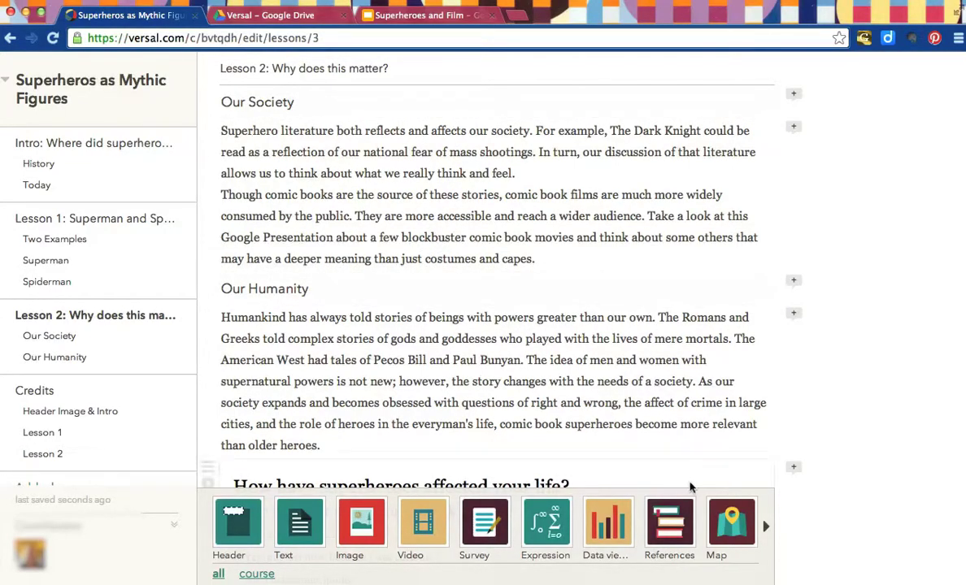
click(768, 529)
click(769, 529)
click(769, 529)
click(768, 529)
click(769, 530)
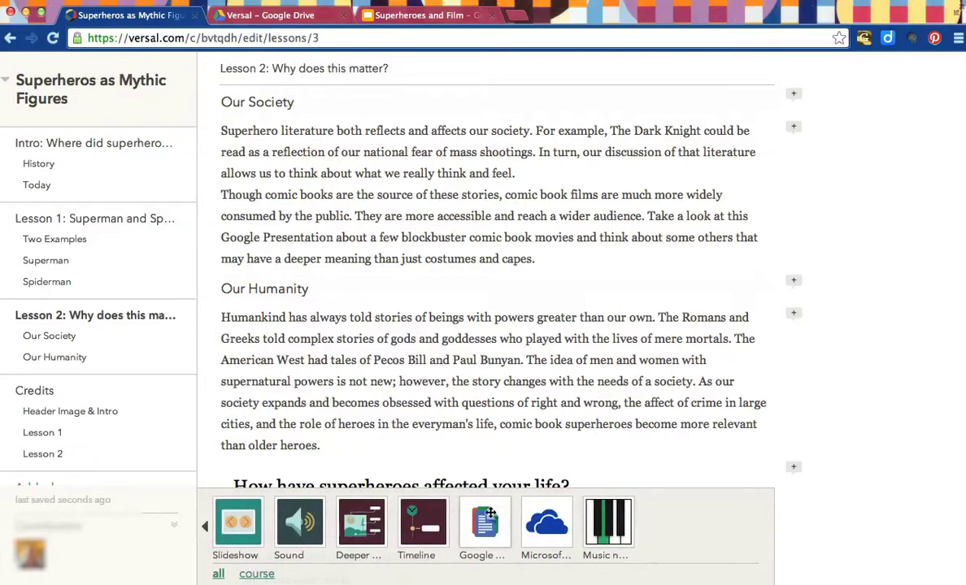
Step: Drag the Google Docs gadget in below the Our Society paragraph
drag(488, 514, 474, 273)
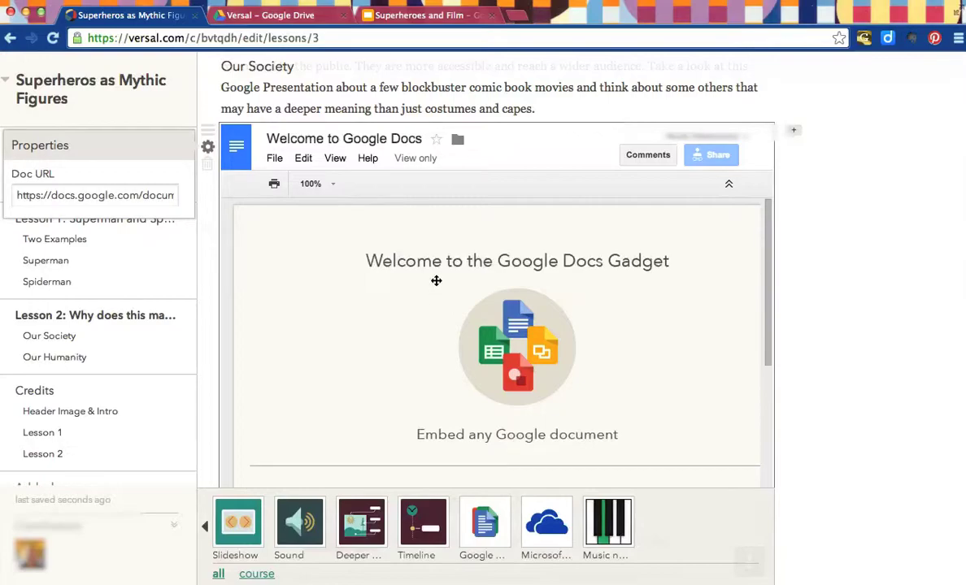
Step: Copy the Superheroes and Film anyone-with-the-link view-only share link from the Share dialog
click(426, 15)
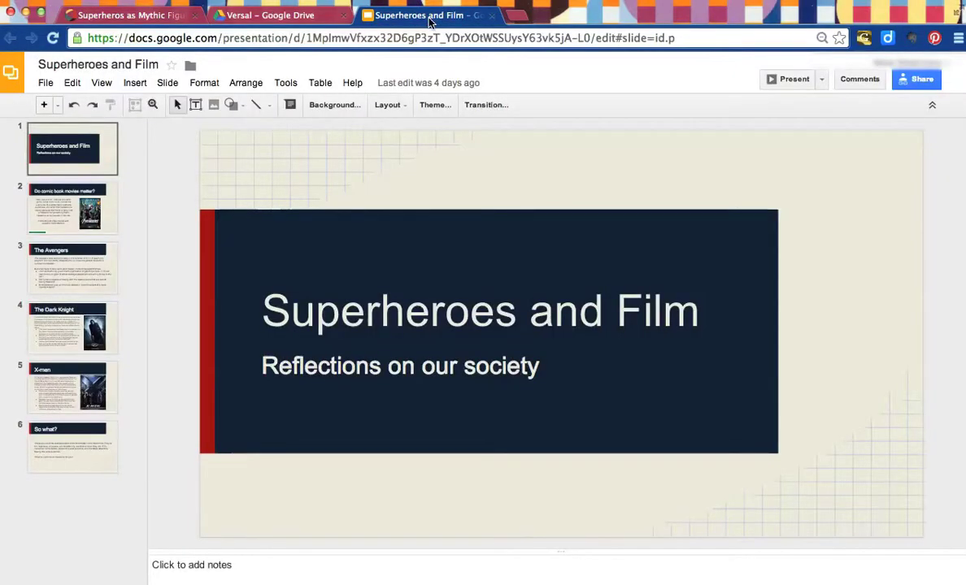
click(920, 79)
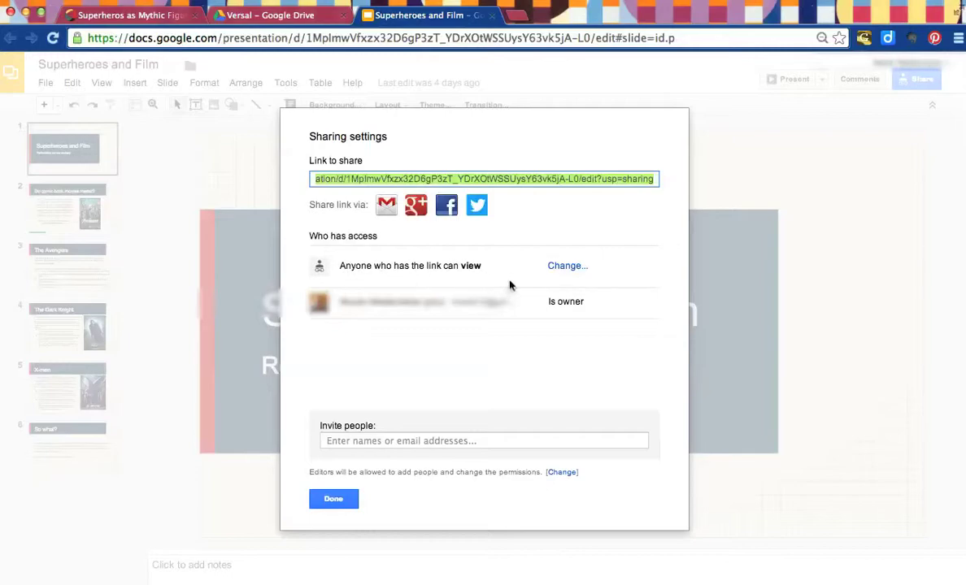
right_click(527, 182)
click(576, 239)
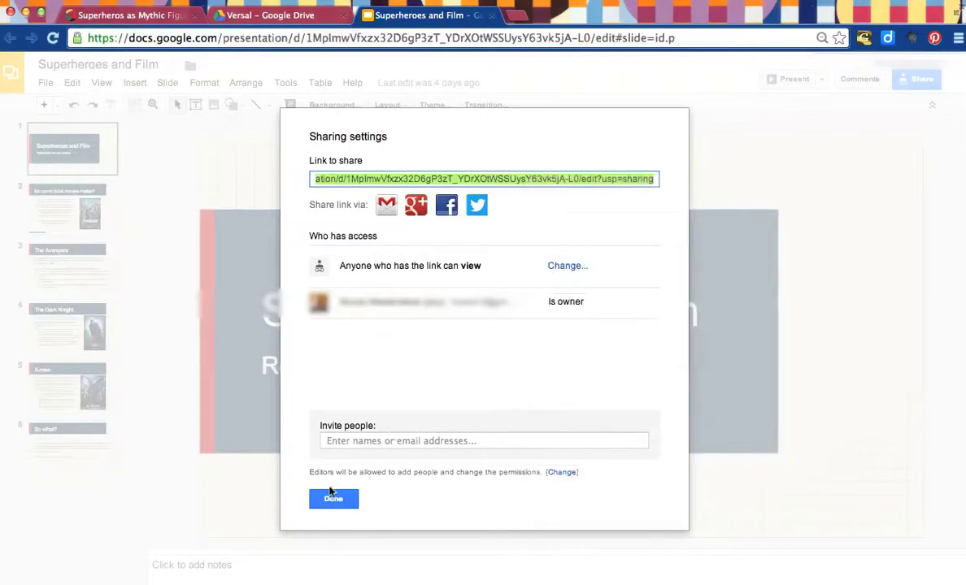
click(332, 495)
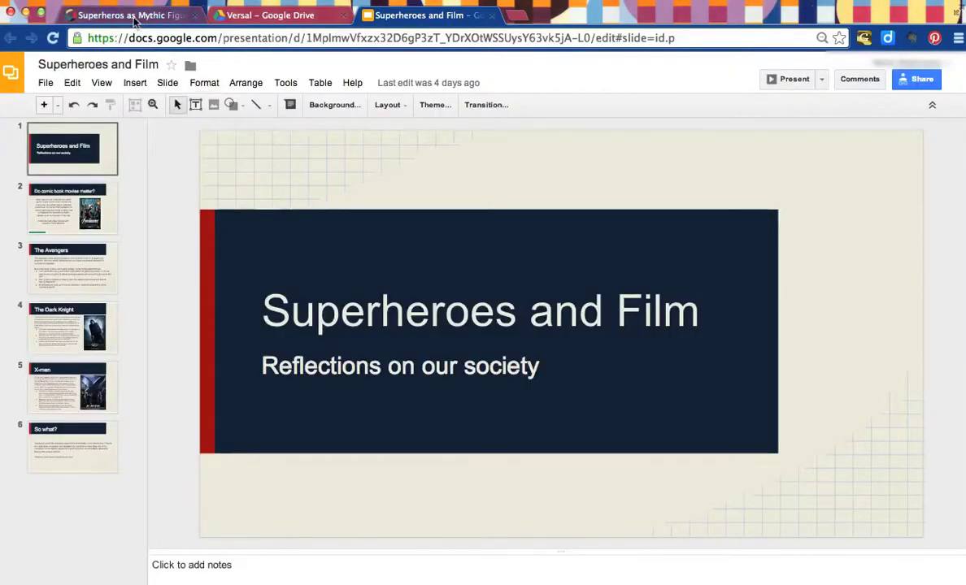
Step: Replace the gadget's Doc URL with the pasted Superheroes and Film share link and apply it
click(133, 17)
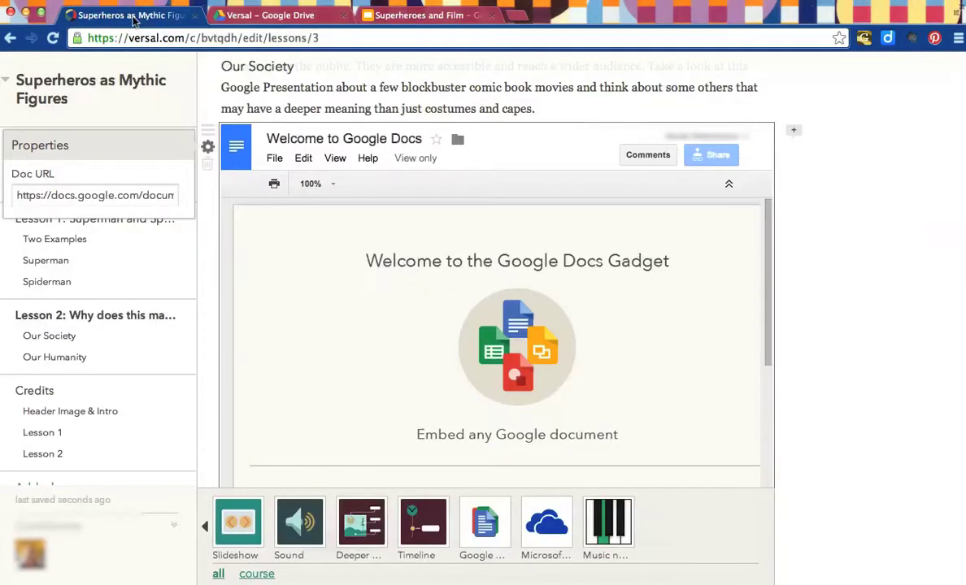
triple_click(108, 195)
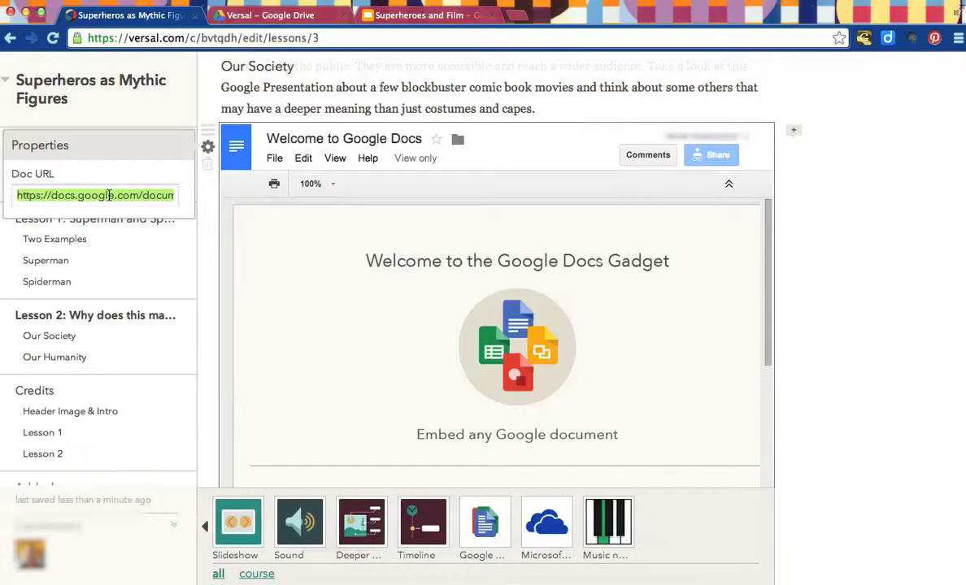
key(BackSpace)
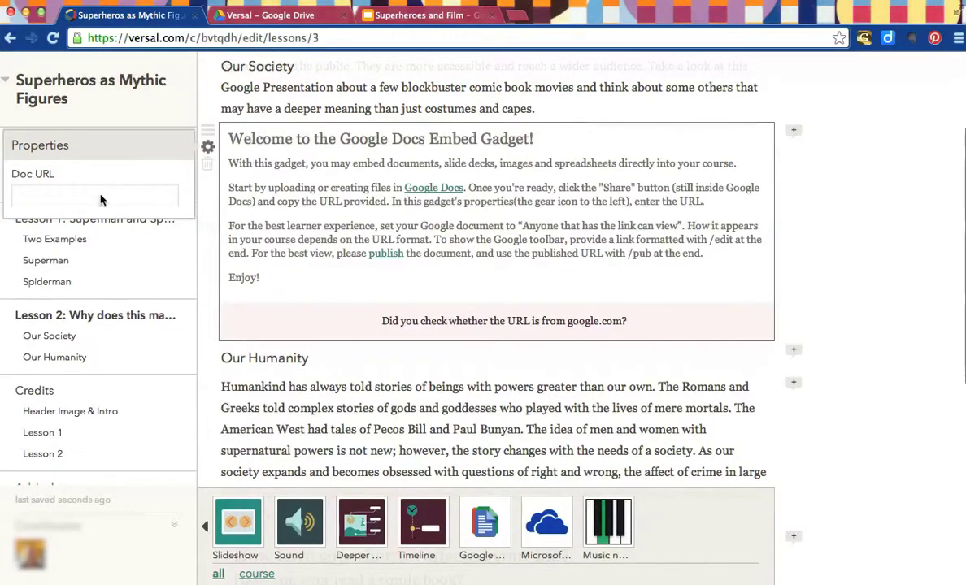
right_click(101, 195)
click(130, 269)
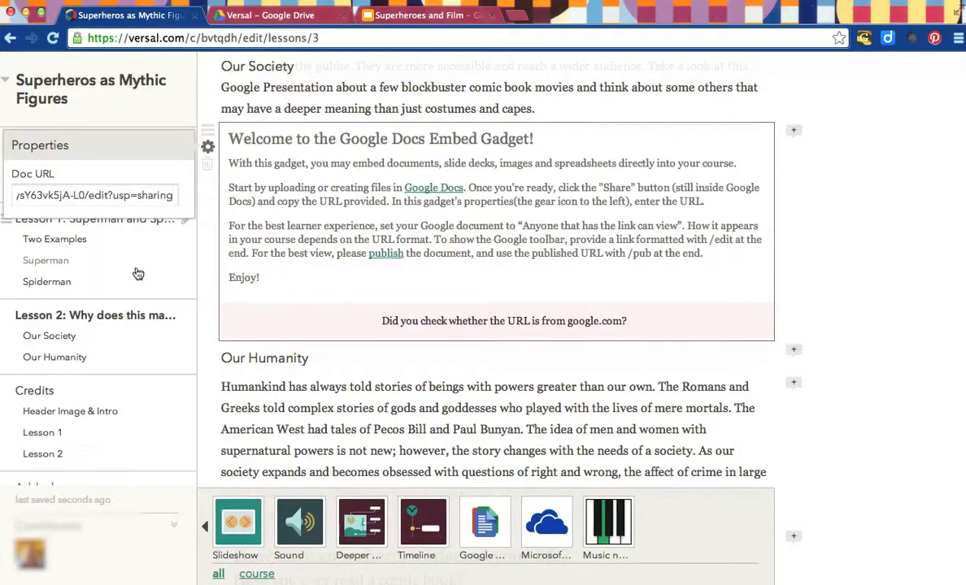
key(Return)
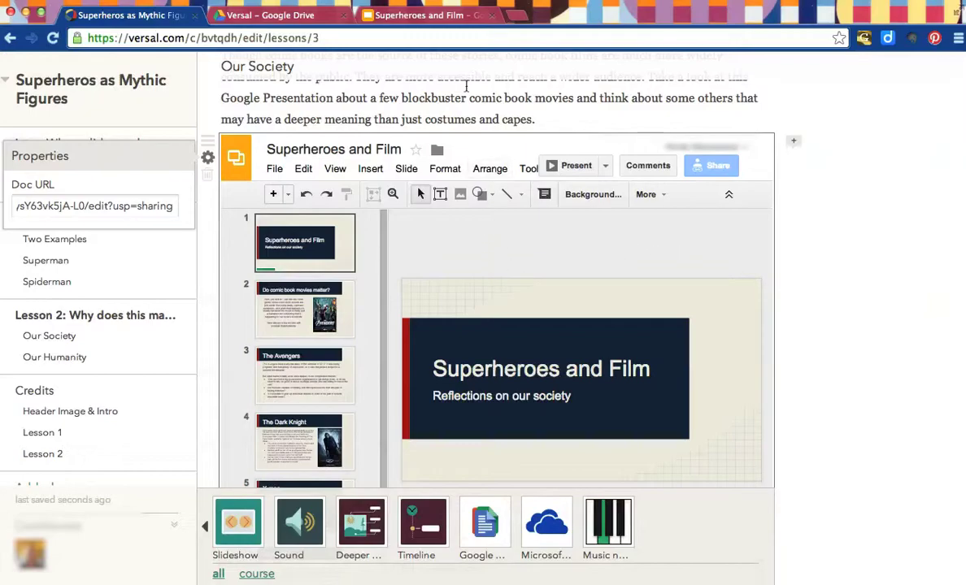
Step: Publish the Superheroes and Film presentation to the web via File > Publish to the web
click(433, 18)
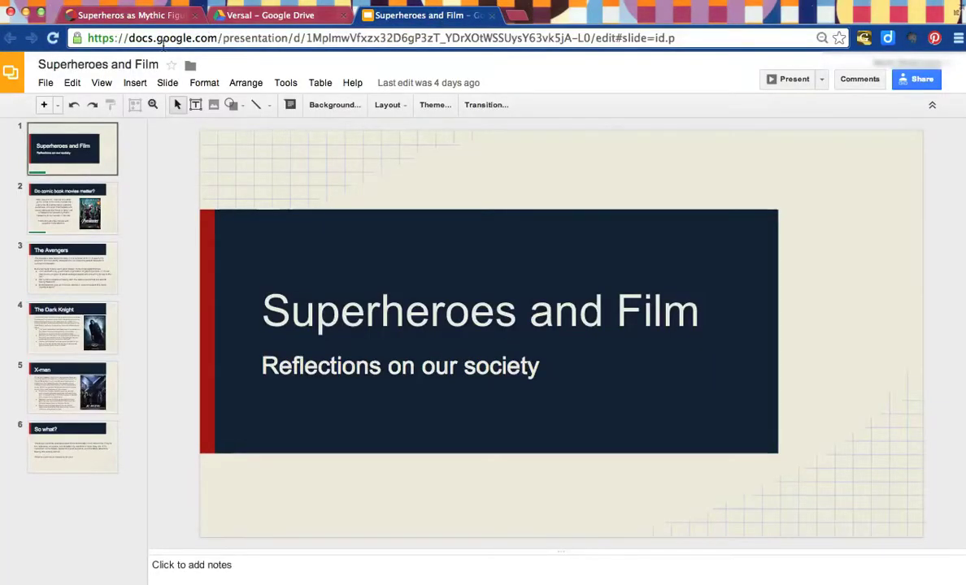
click(47, 83)
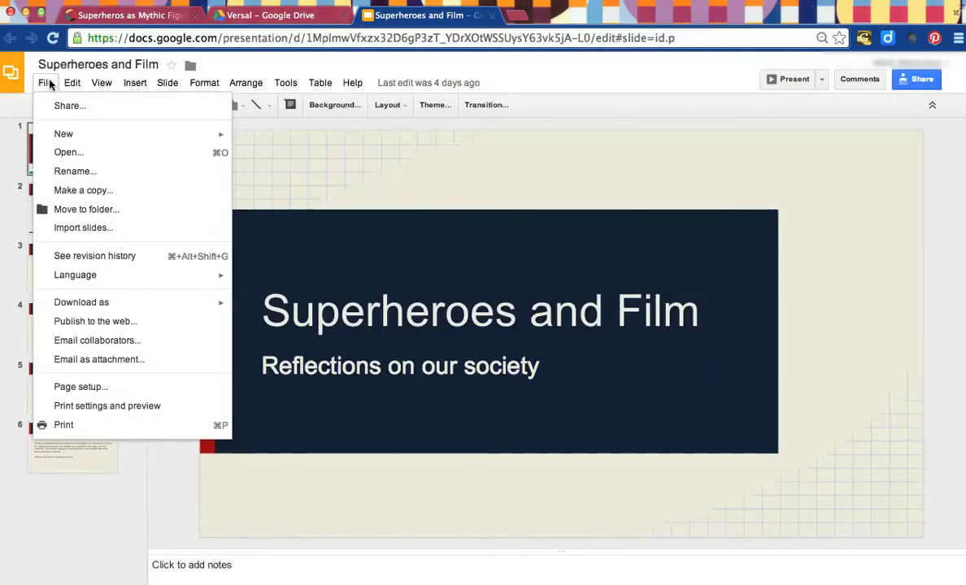
click(83, 323)
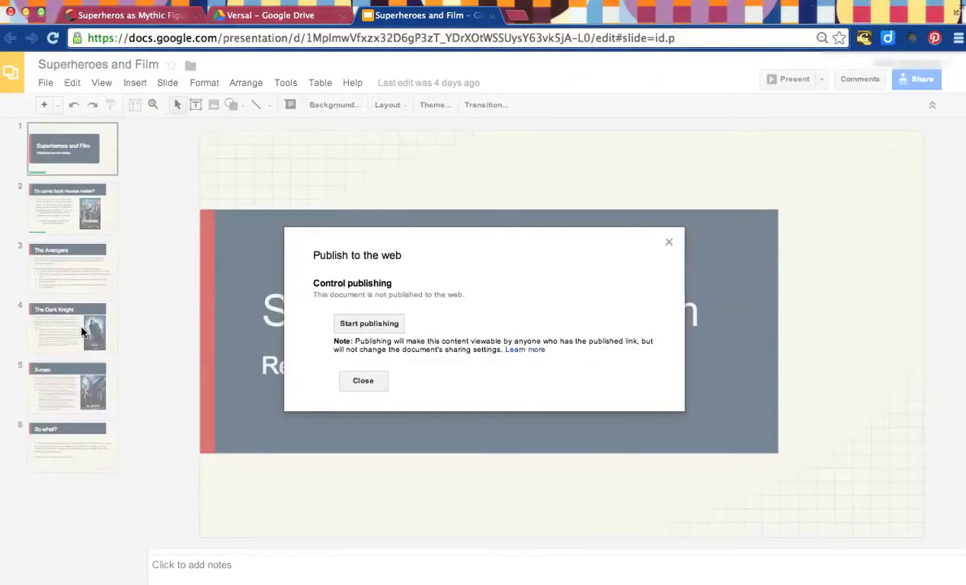
click(377, 326)
click(592, 212)
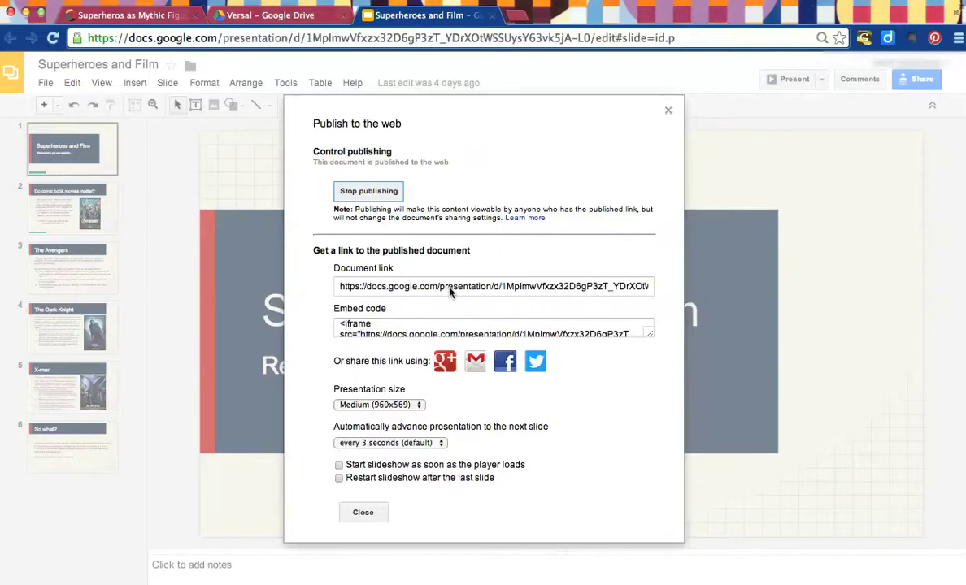
Step: Copy the presentation's published embed code
click(390, 332)
right_click(391, 333)
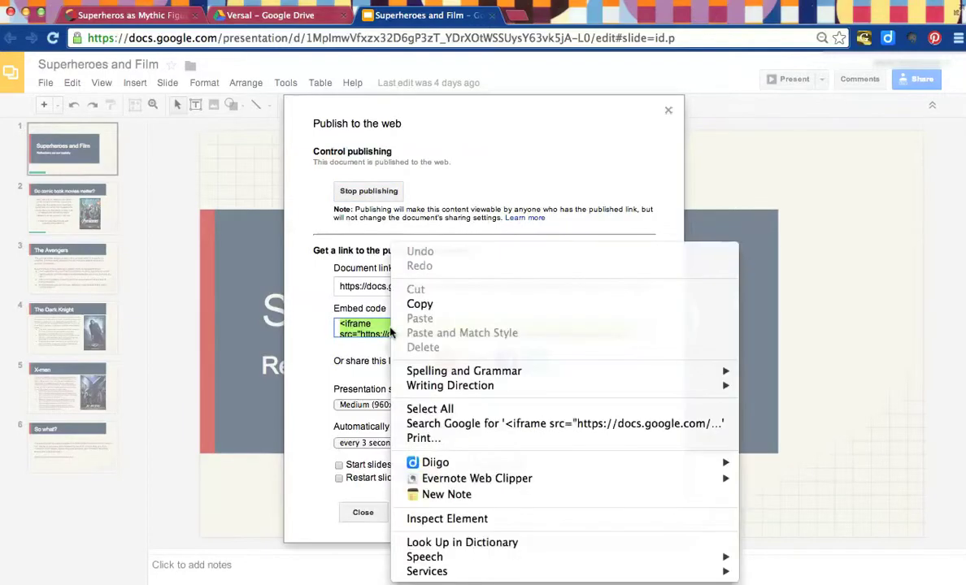
click(420, 304)
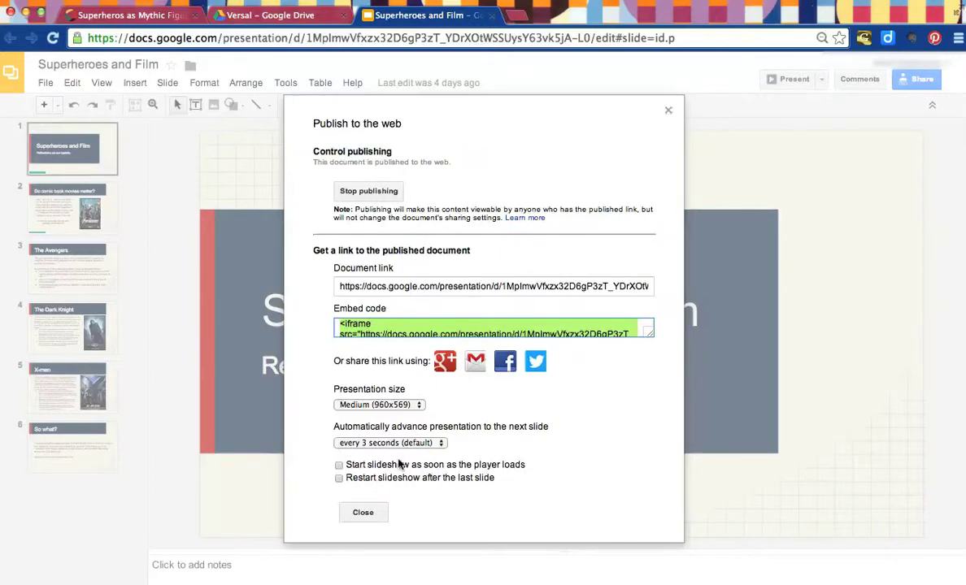
click(367, 513)
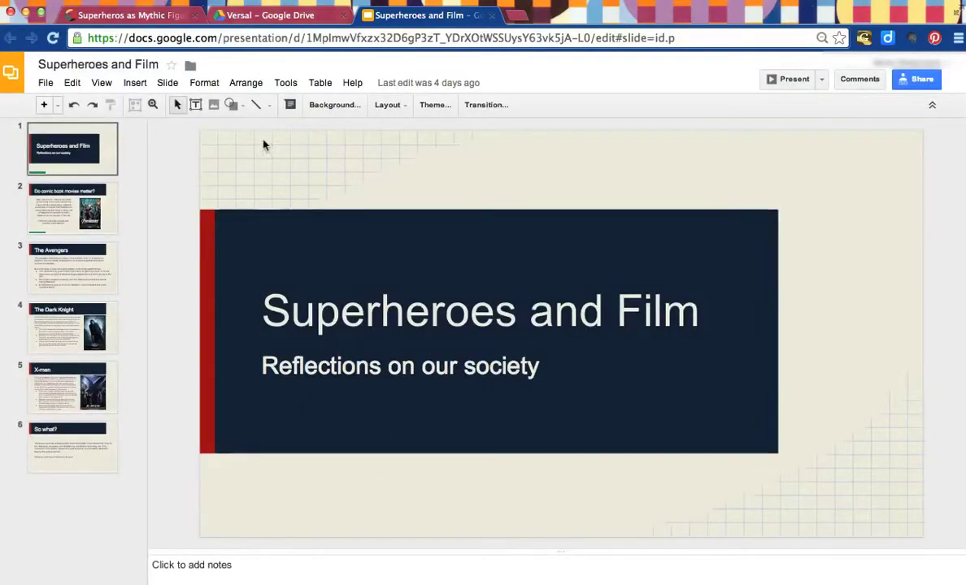
Step: Replace the gadget's Doc URL with the pasted iframe embed code
click(128, 17)
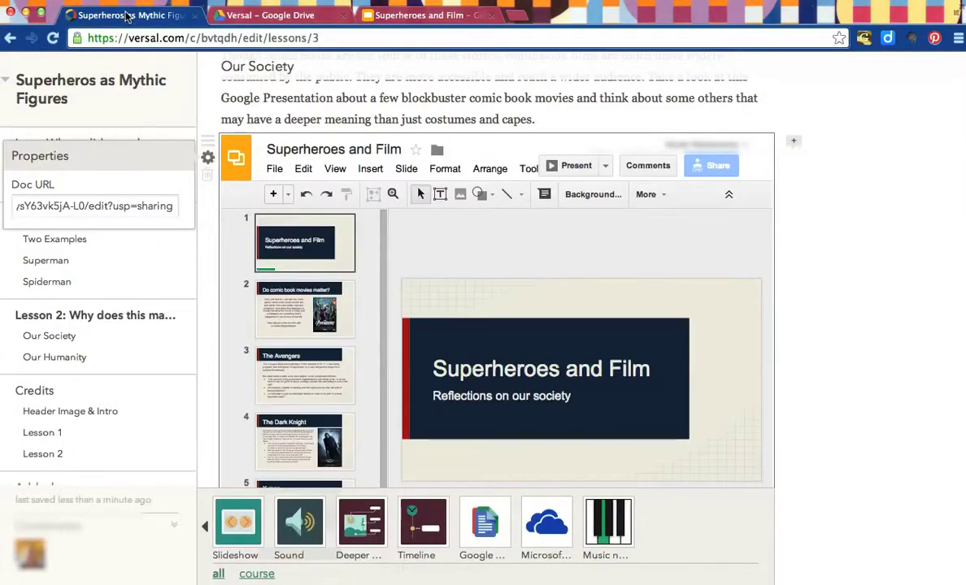
click(129, 205)
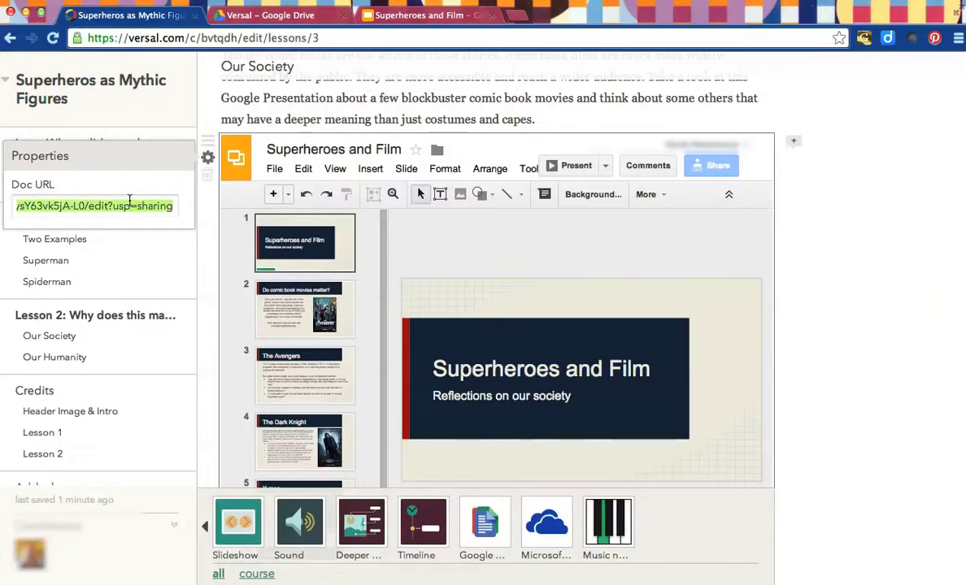
key(BackSpace)
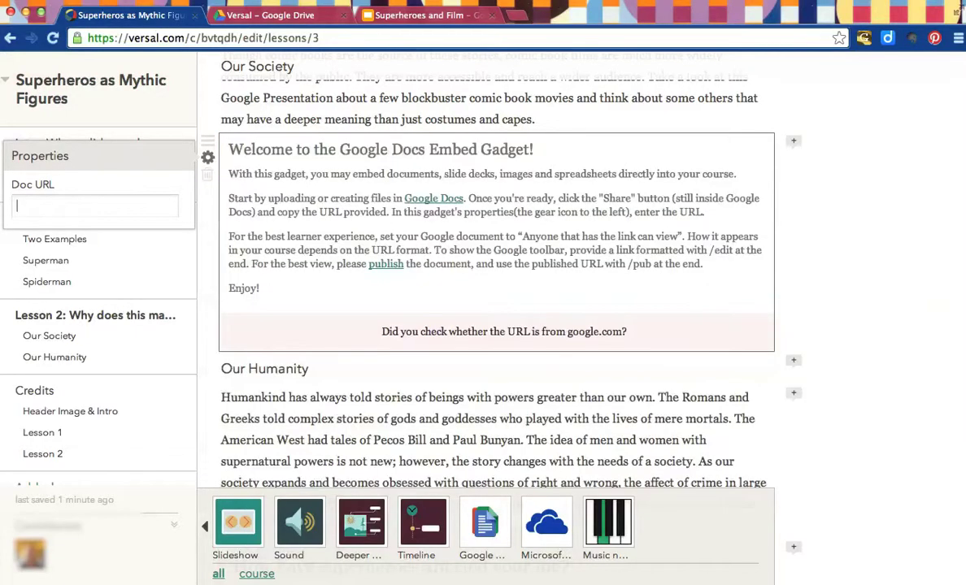
right_click(109, 205)
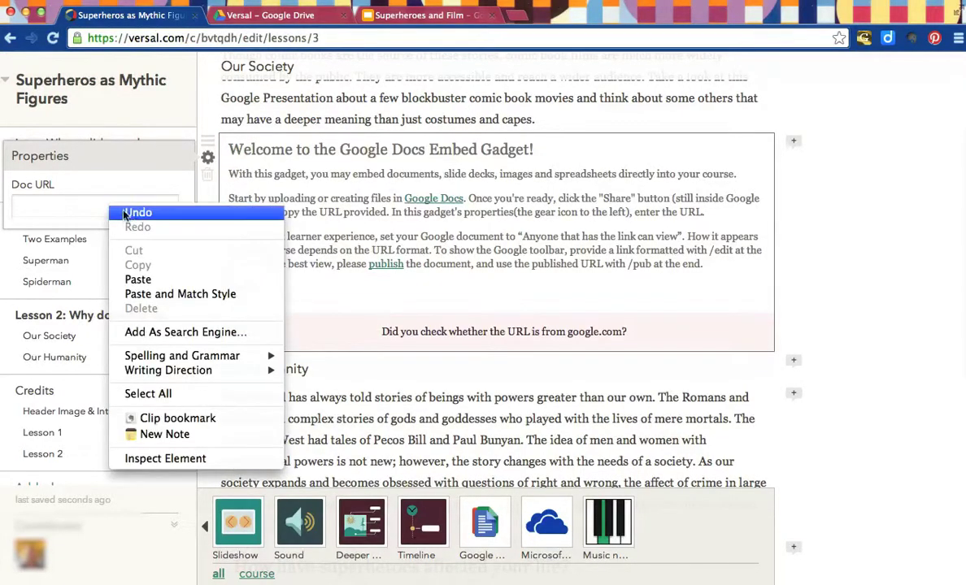
click(138, 280)
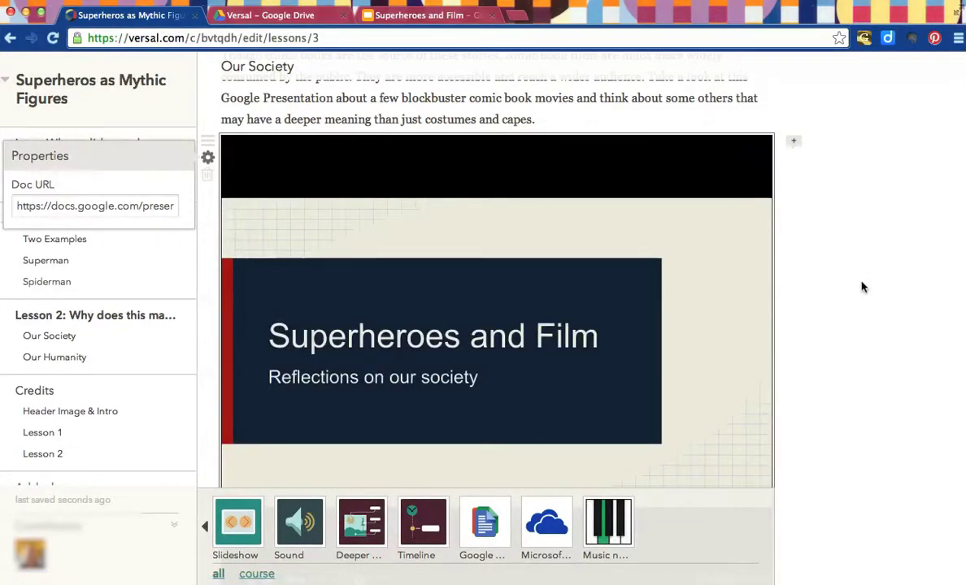
Step: Shorten the embedded slide player by about 100 pixels so it fits the lesson page
scroll(845, 269, down, 2)
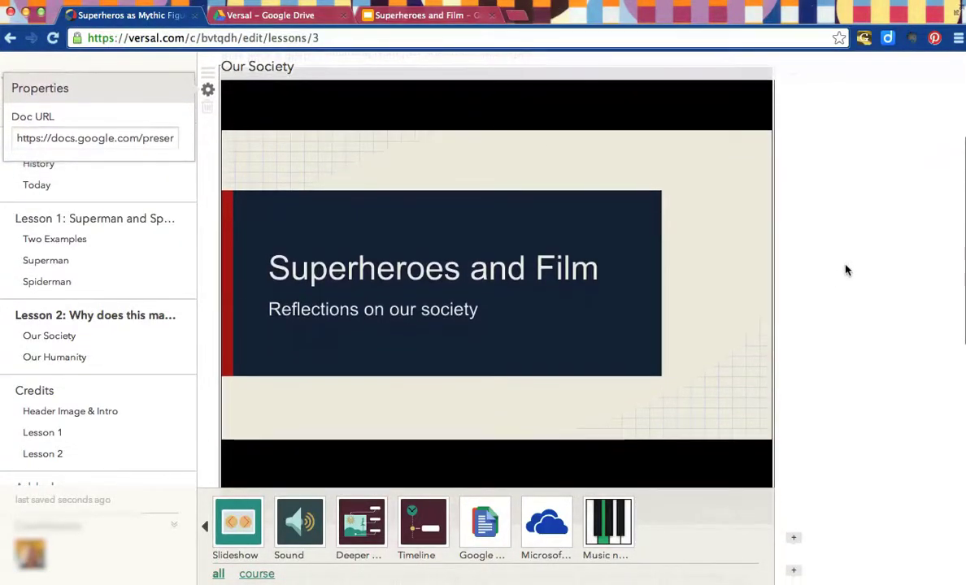
scroll(845, 269, down, 2)
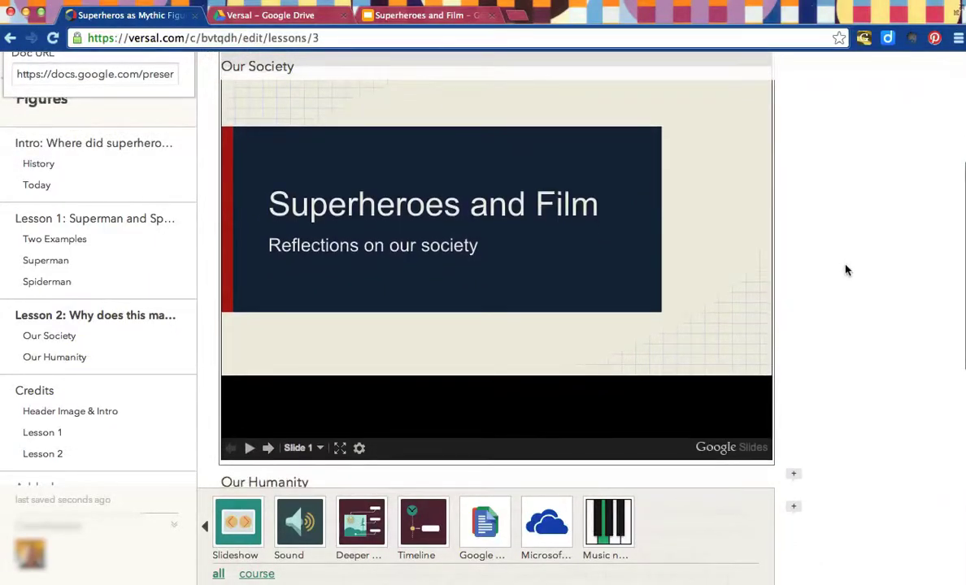
scroll(846, 269, up, 3)
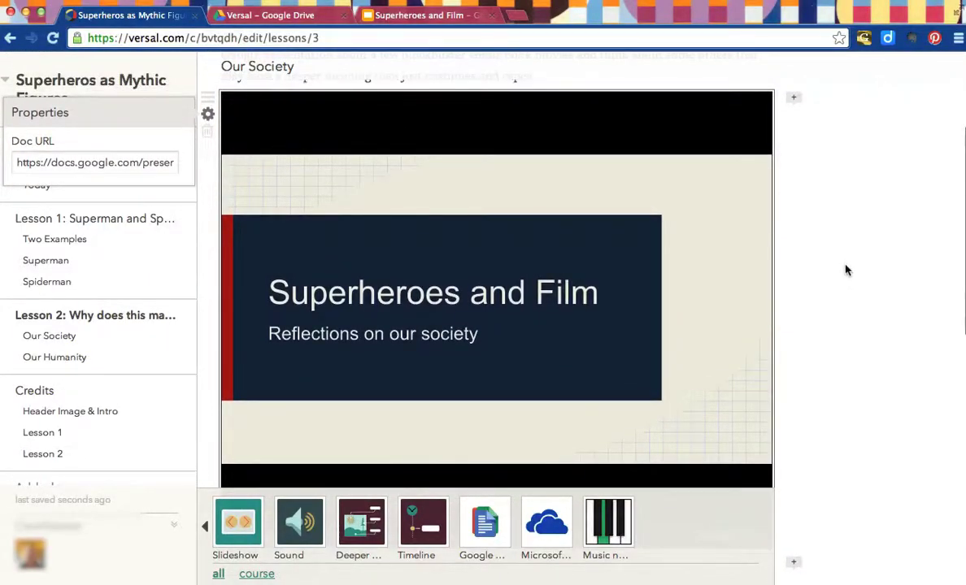
scroll(703, 262, down, 3)
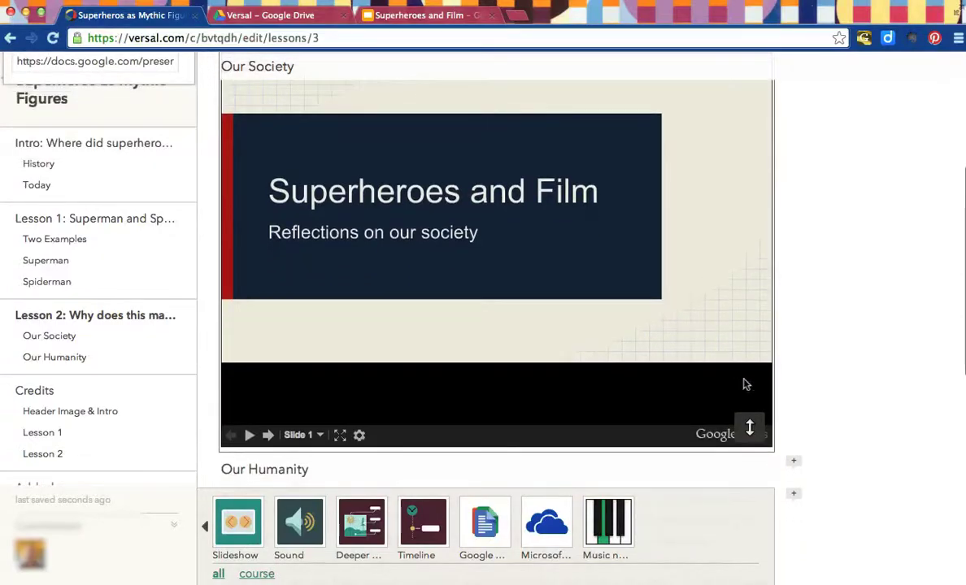
drag(749, 426, 748, 344)
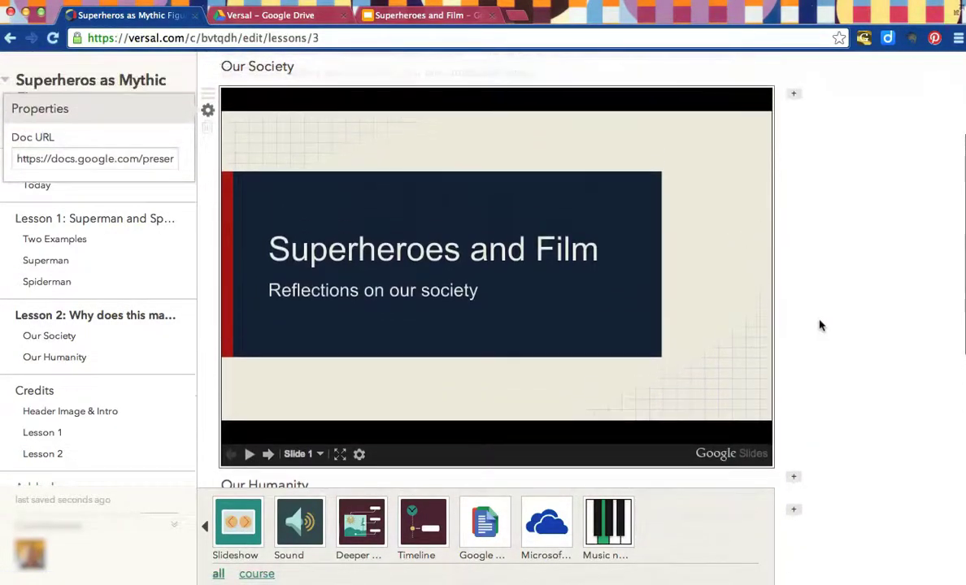